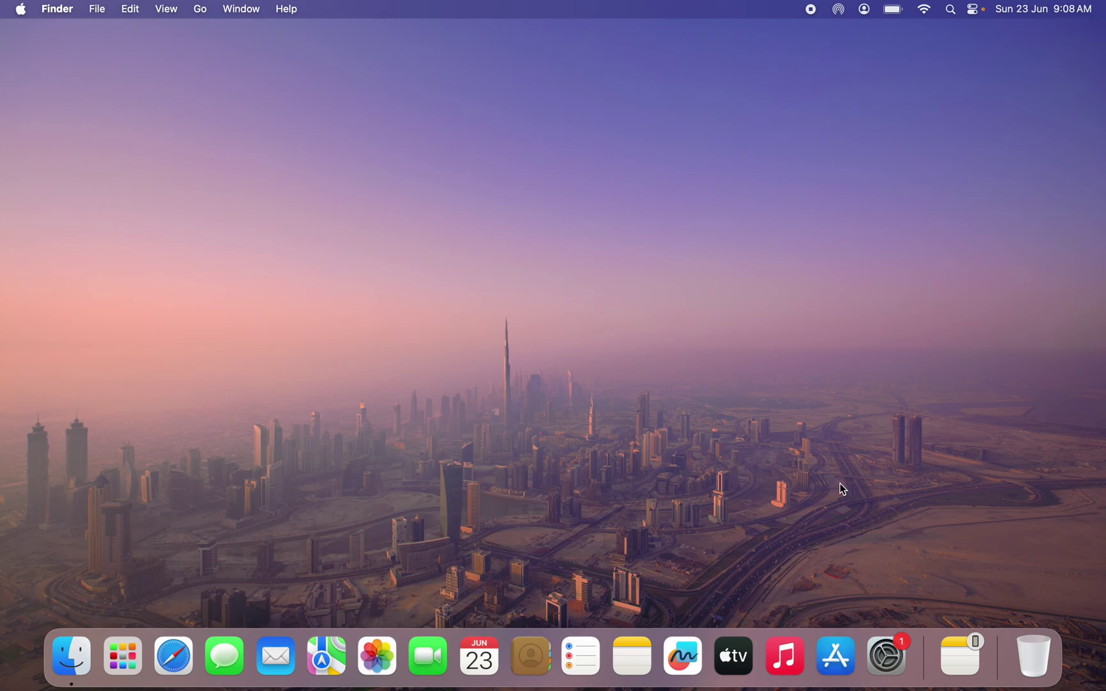
- Launch System Settings from the Dock and go to the Mouse pane
{"action": "left_click", "coordinate": [886, 657]}
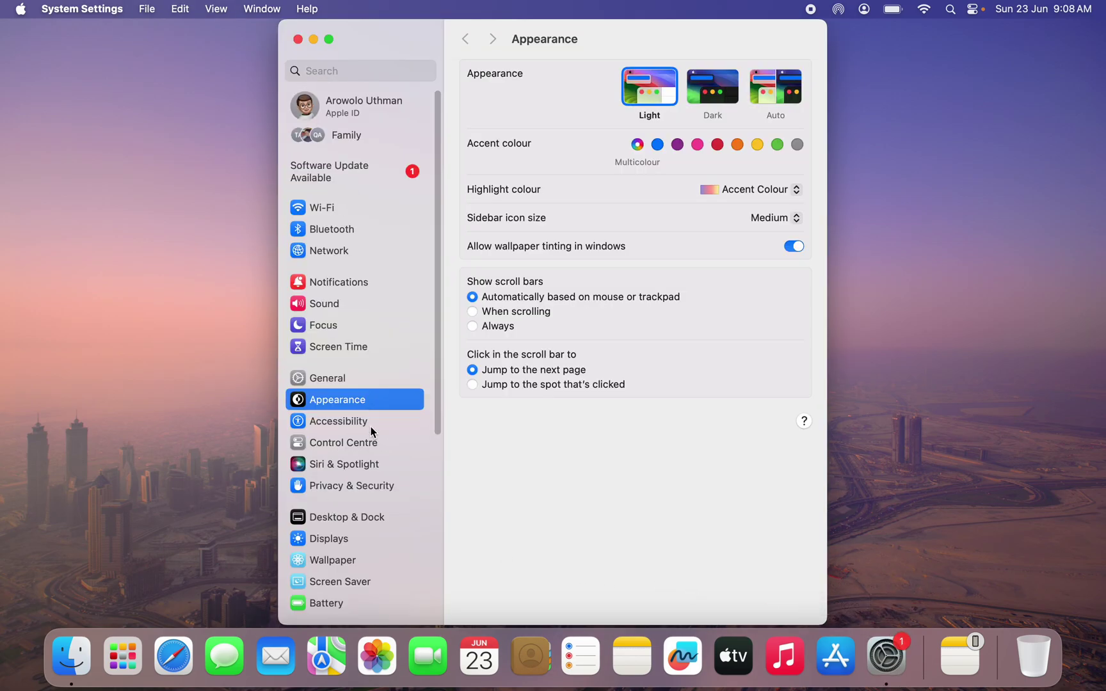
{"action": "scroll", "coordinate": [342, 422], "scroll_direction": "down", "scroll_amount": 5}
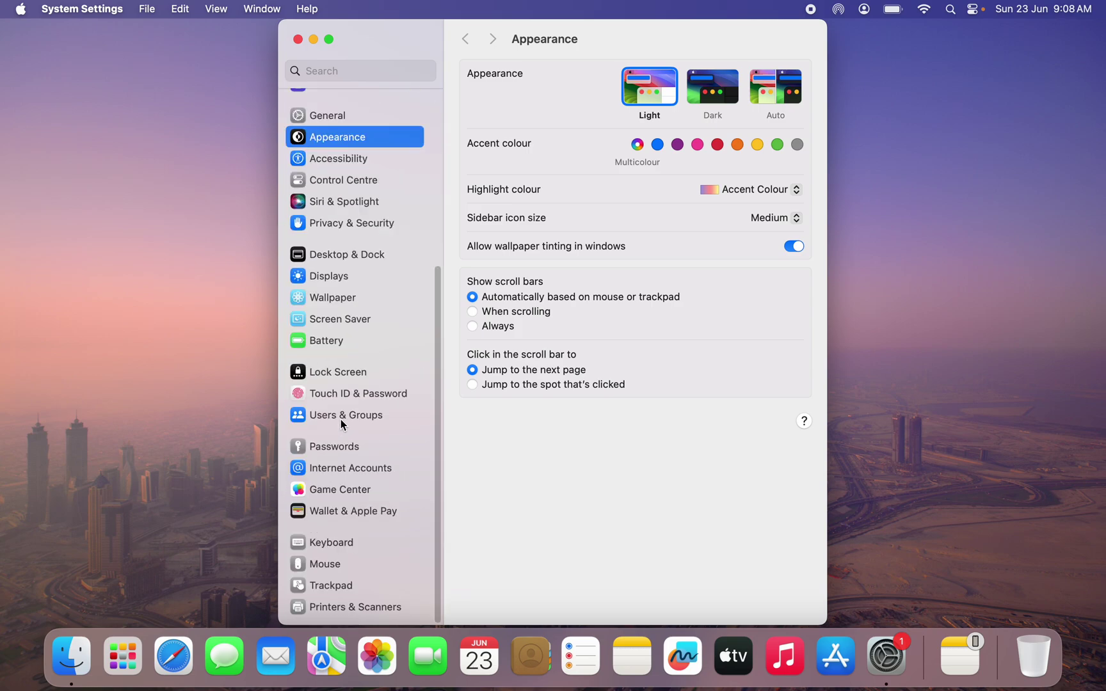
{"action": "left_click", "coordinate": [392, 561]}
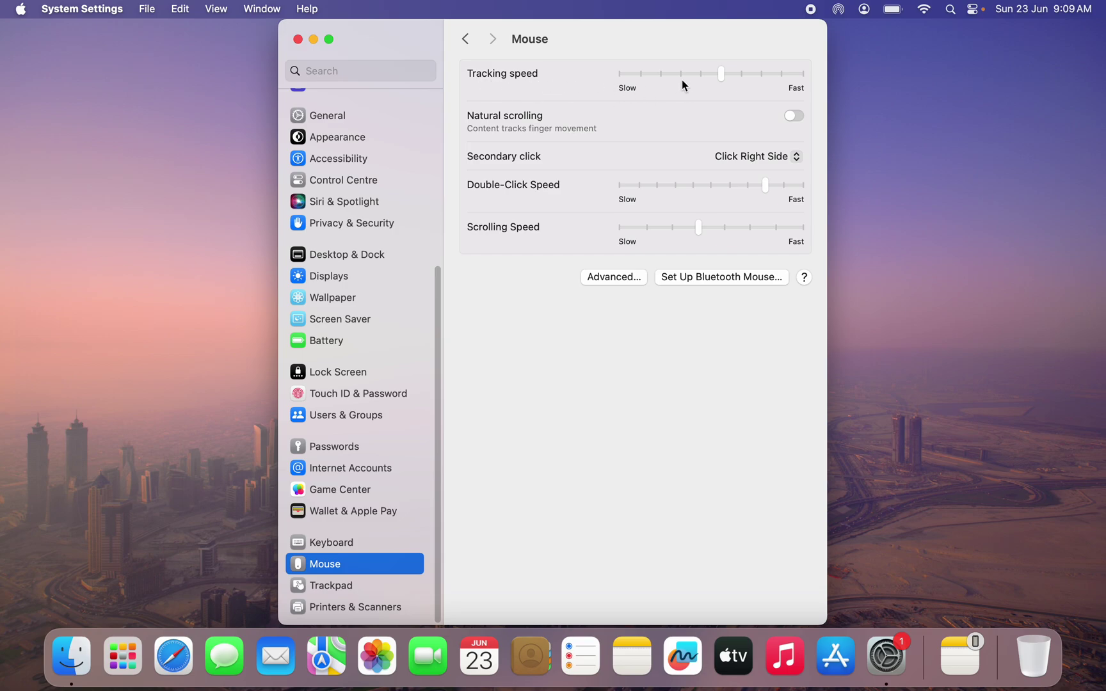
- Drag Tracking speed down to Slow, then all the way up to Fast
{"action": "left_click", "coordinate": [721, 75]}
{"action": "left_click_drag", "start_coordinate": [722, 74], "coordinate": [623, 74]}
{"action": "left_click_drag", "start_coordinate": [623, 77], "coordinate": [801, 74]}
- Pull the Tracking speed slider from Fast back to around the middle-right tick
{"action": "left_click_drag", "start_coordinate": [801, 74], "coordinate": [721, 76]}
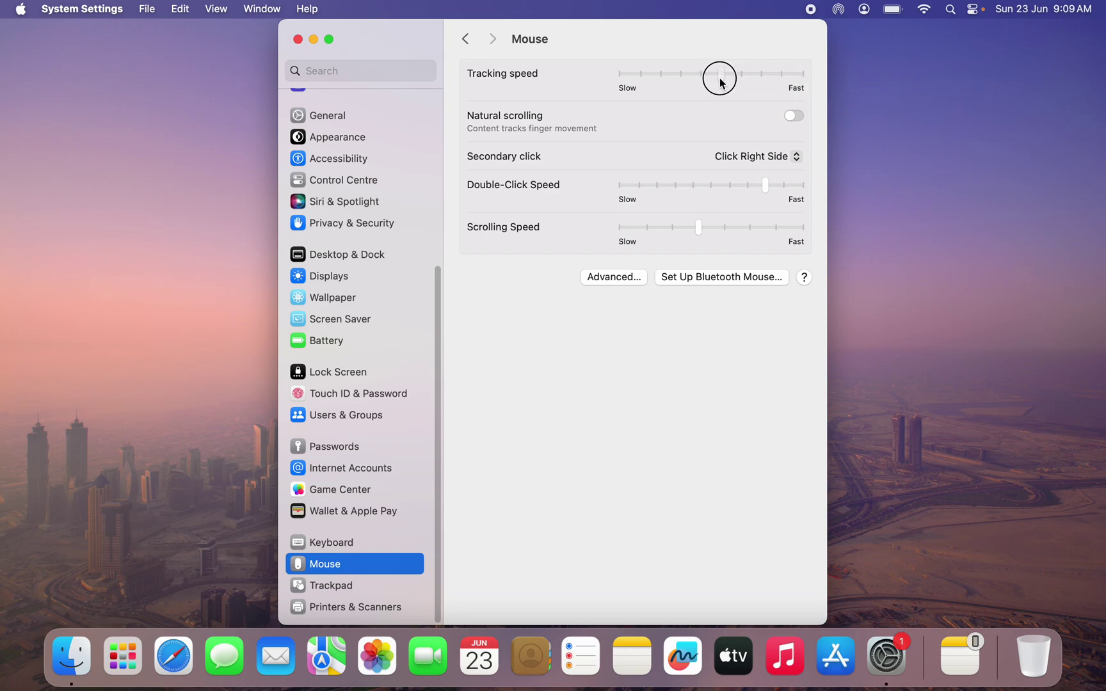